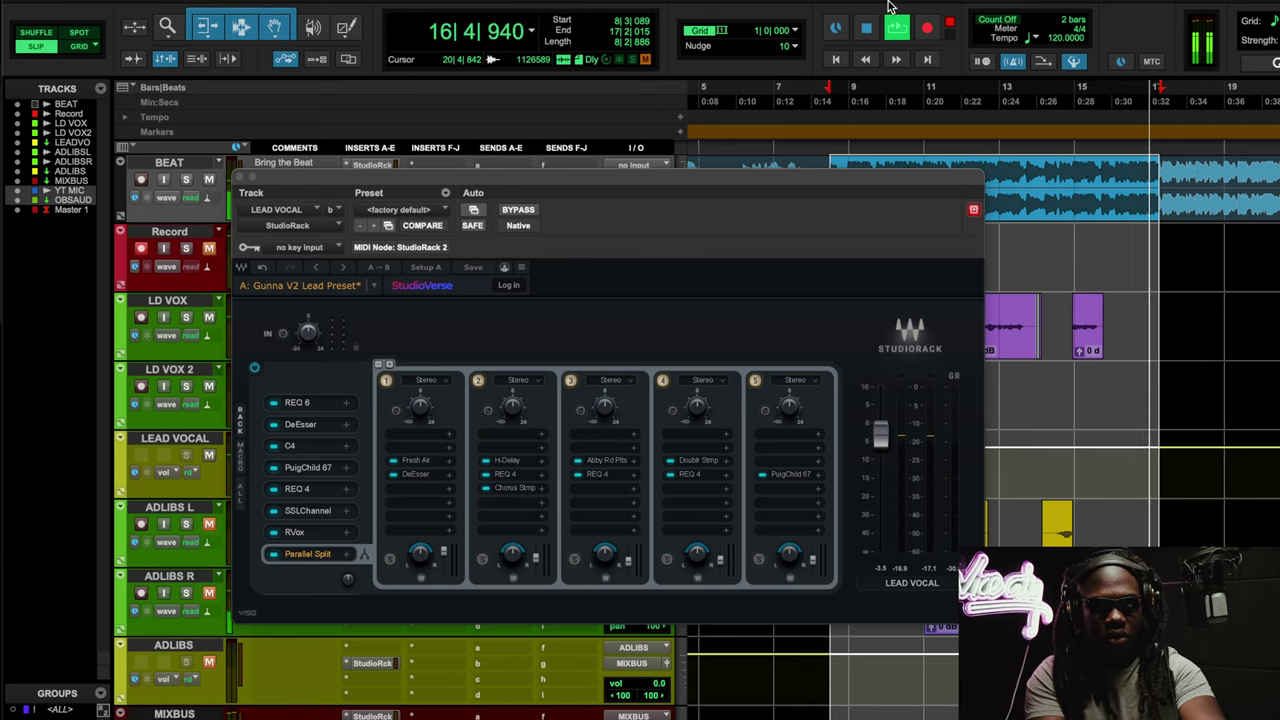
# - Stop playback and open the Auto-Tune plug-in on the LD VOX track in place of the LEAD VOCAL StudioRack
pyautogui.click(242, 178)
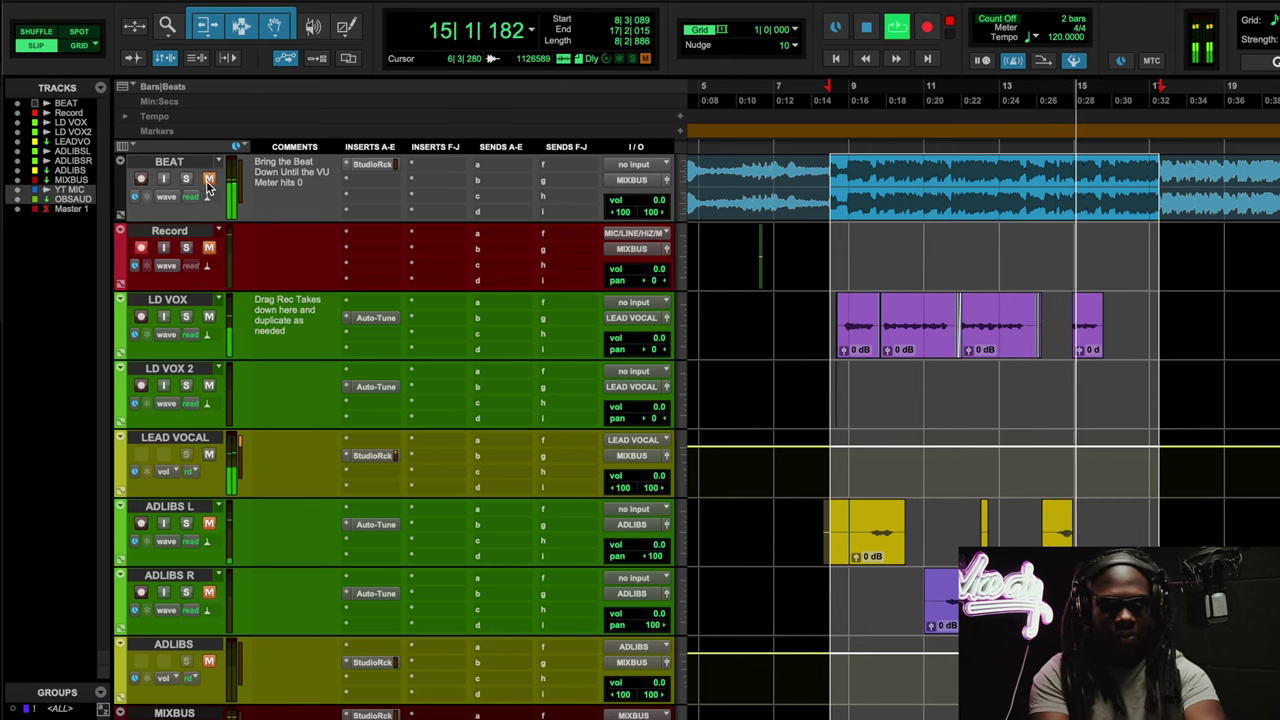
pyautogui.press('space')
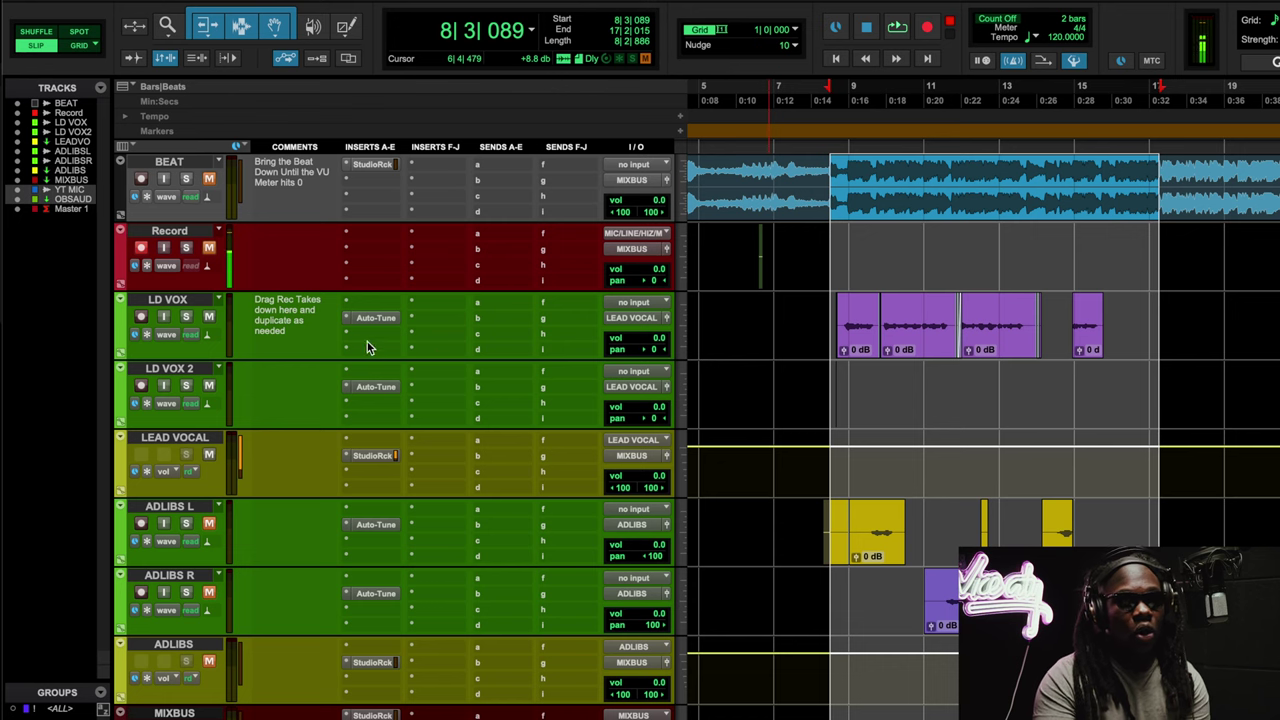
pyautogui.click(376, 317)
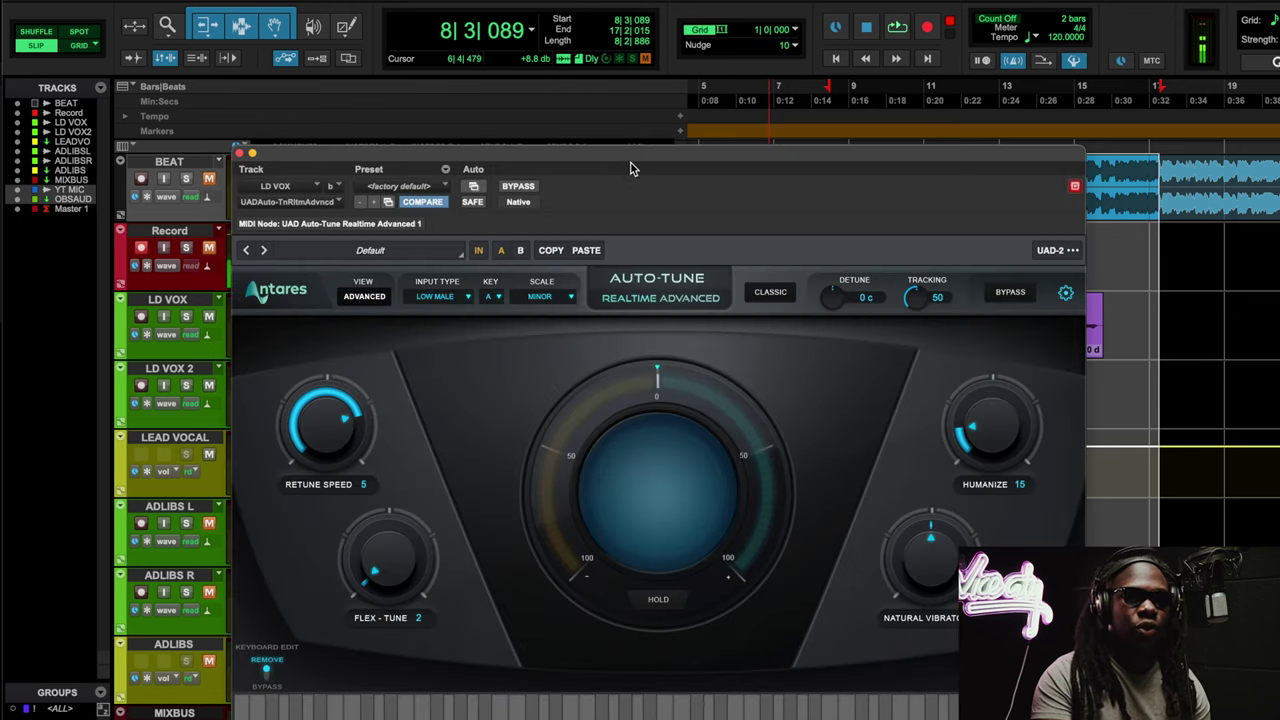
pyautogui.moveTo(634, 166); pyautogui.dragTo(568, 62)
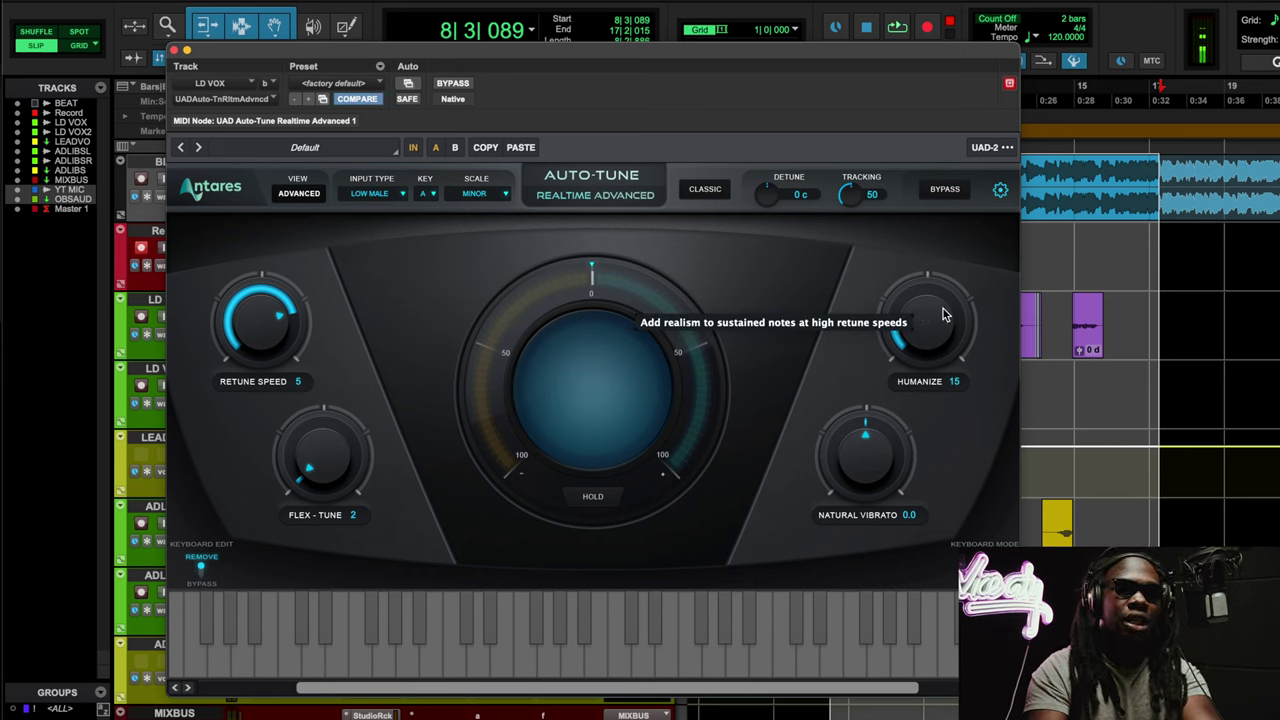
# - Play the selected section to audition the tuned lead vocal, and close the Auto-Tune window
pyautogui.press('space')
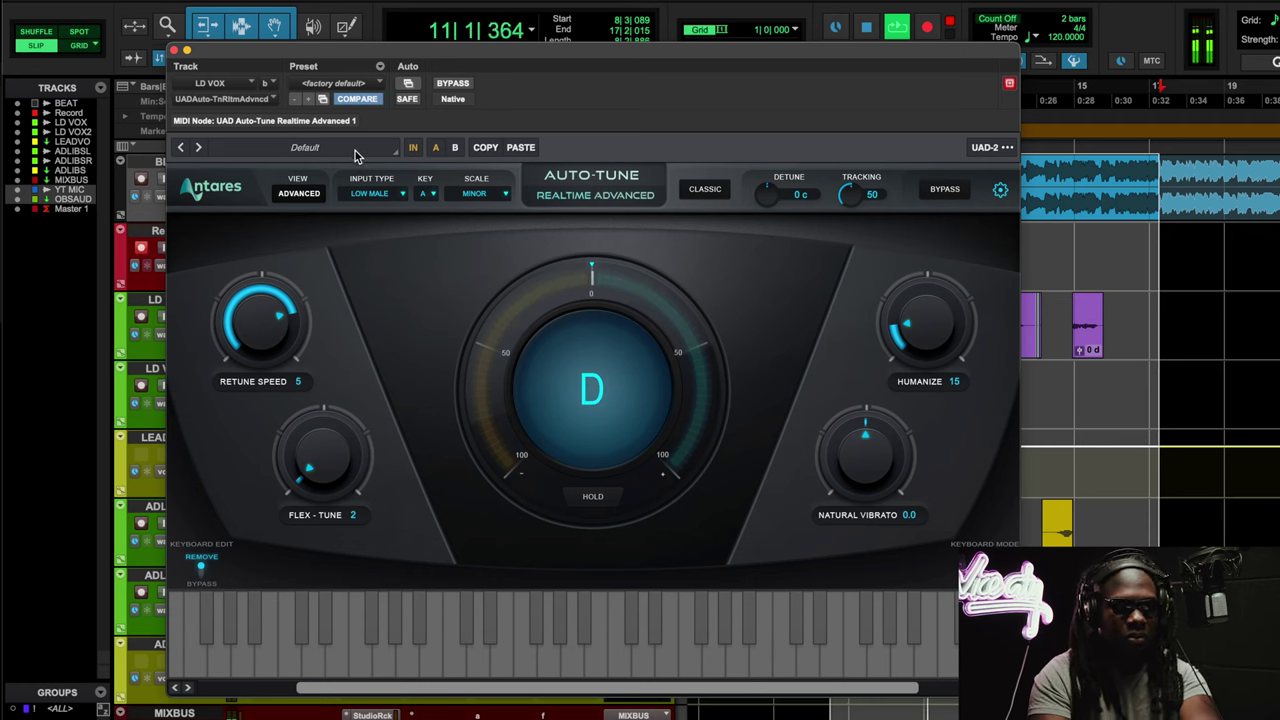
pyautogui.click(176, 50)
pyautogui.press('space')
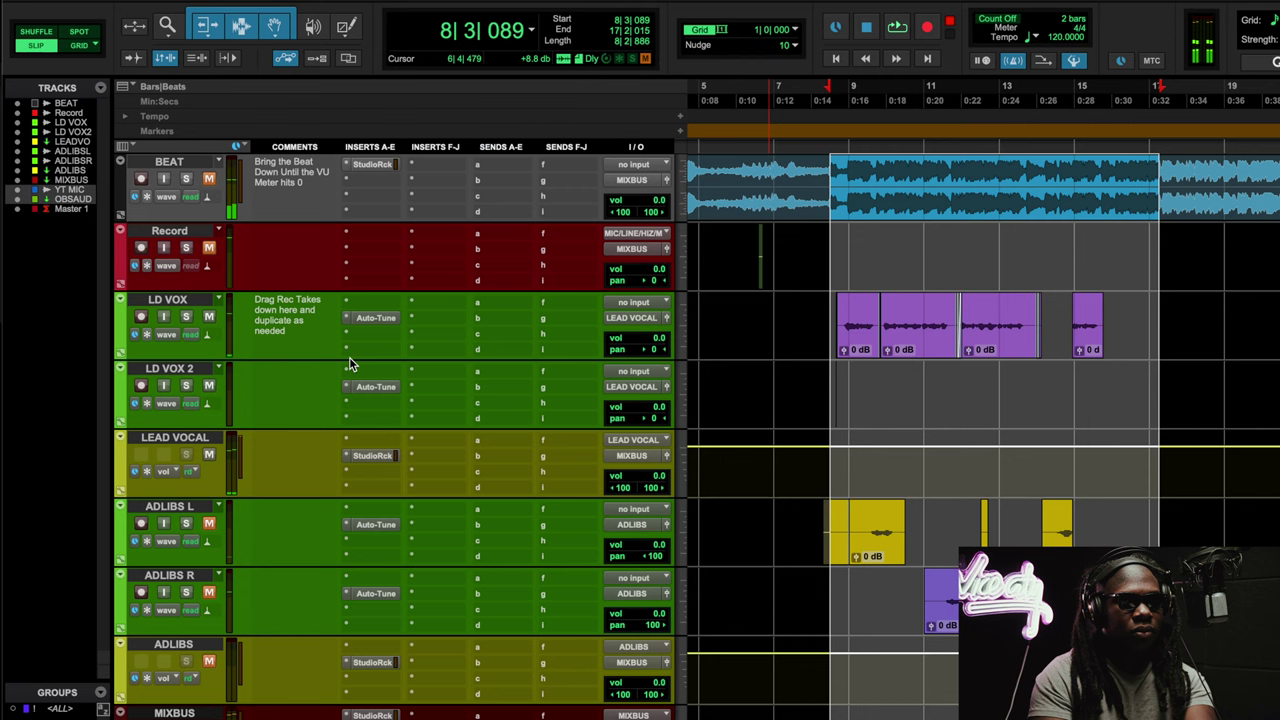
# - Open StudioRack on the LEAD VOCAL track and compare the looped vocal with the whole rack bypassed and active
pyautogui.click(386, 457)
pyautogui.moveTo(456, 51); pyautogui.dragTo(505, 248)
pyautogui.press('space')
pyautogui.click(501, 280)
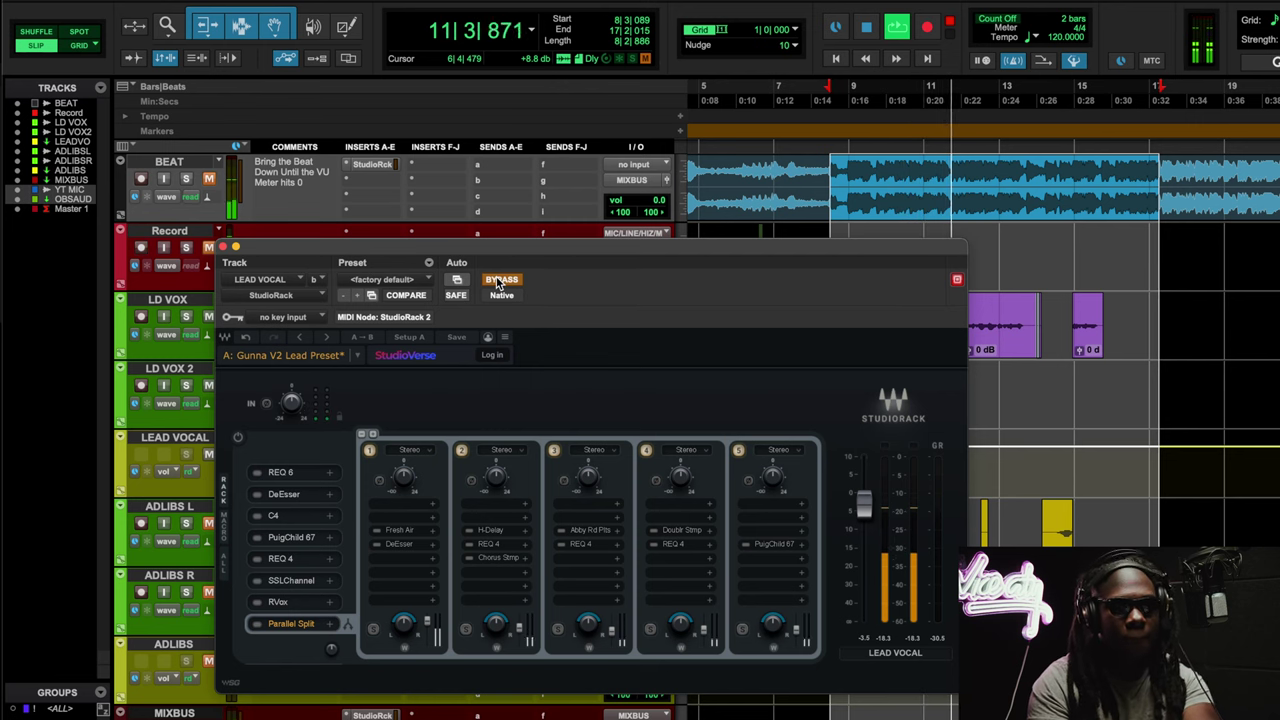
pyautogui.click(500, 281)
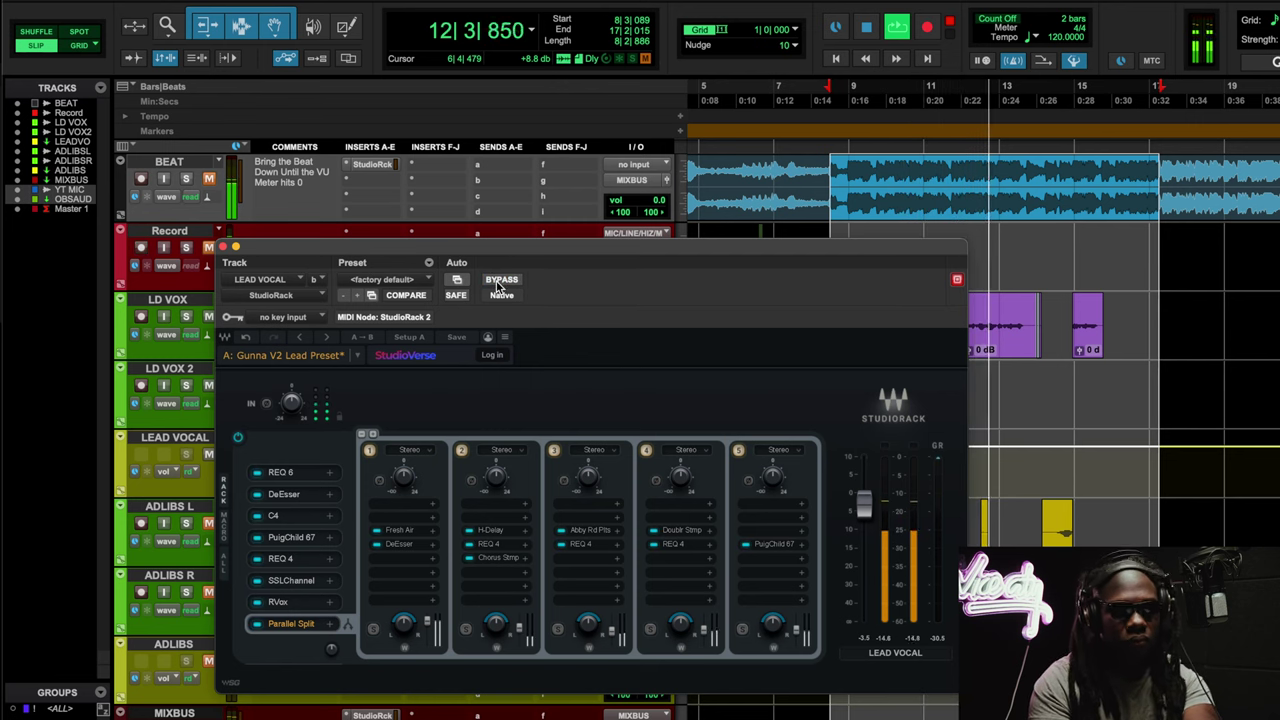
# - Restart the loop and switch off the StudioRack modules from REQ 6 through RVox, leaving Parallel Split on
pyautogui.press('space')
pyautogui.press('space')
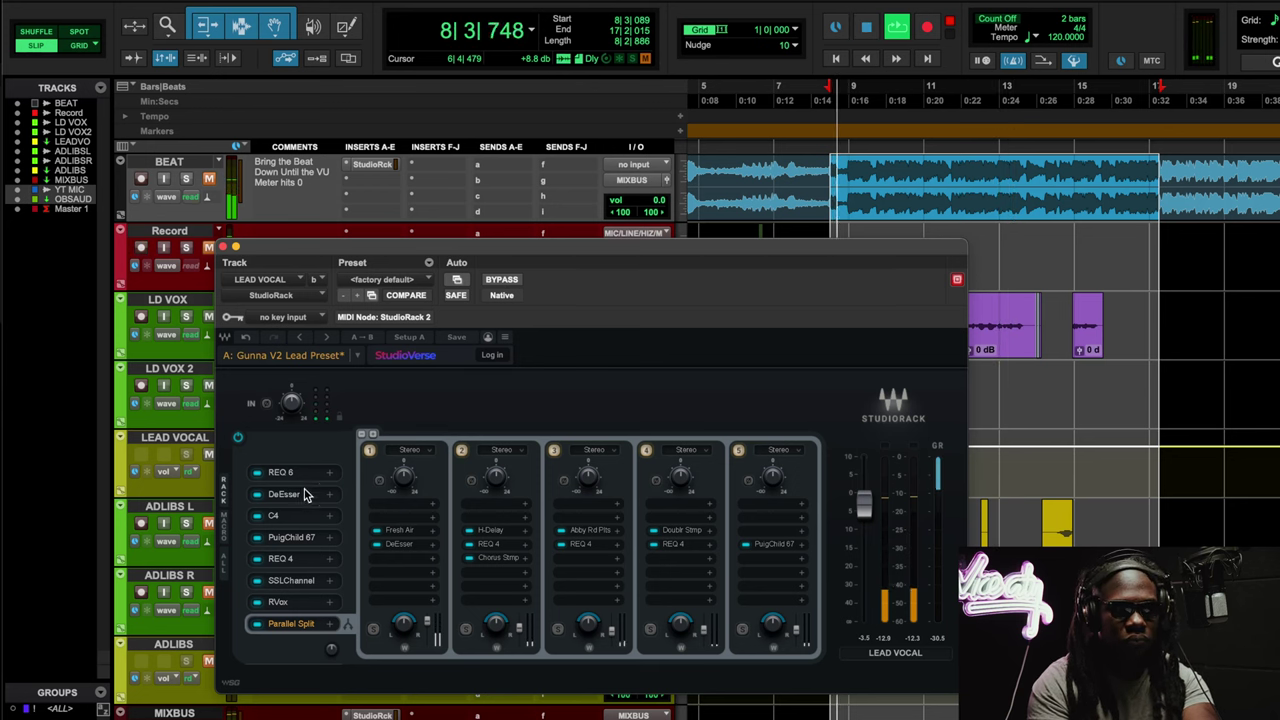
pyautogui.click(237, 437)
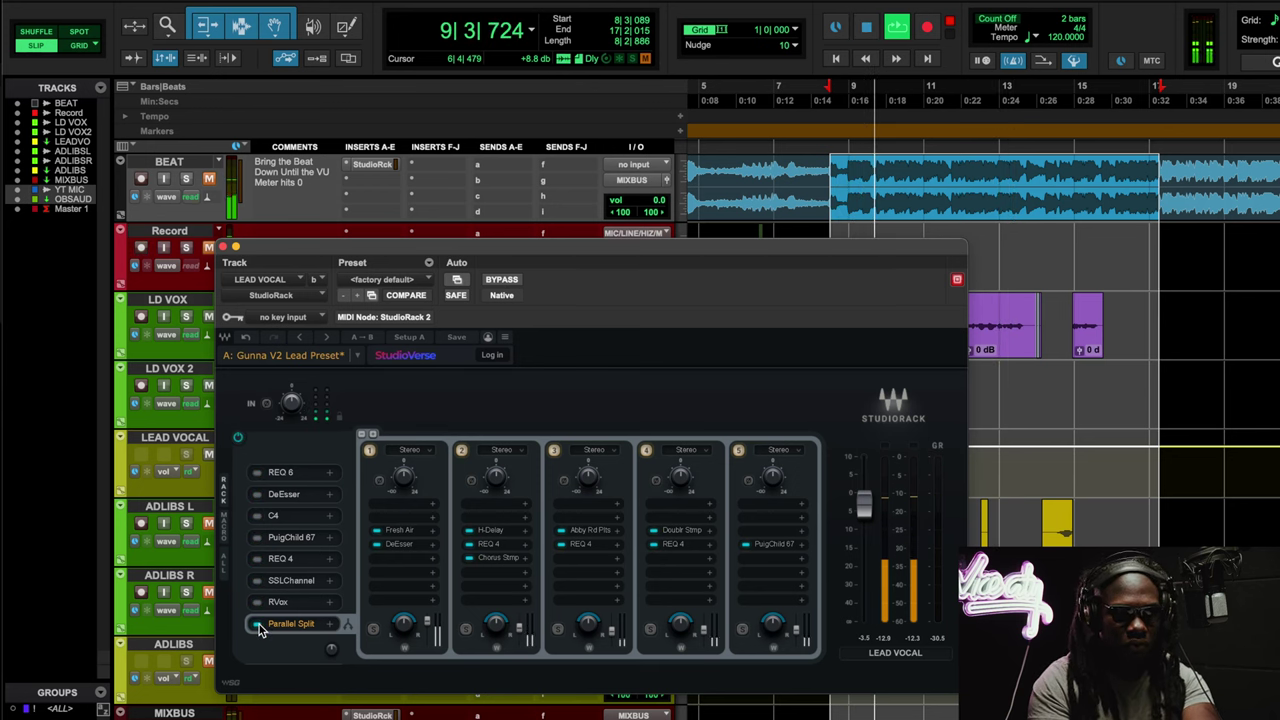
# - Re-enable REQ 6, DeEsser, C4, PuigChild 67, REQ 4, SSLChannel and RVox one by one while auditioning the looped vocal
pyautogui.click(257, 473)
pyautogui.press('space')
pyautogui.press('space')
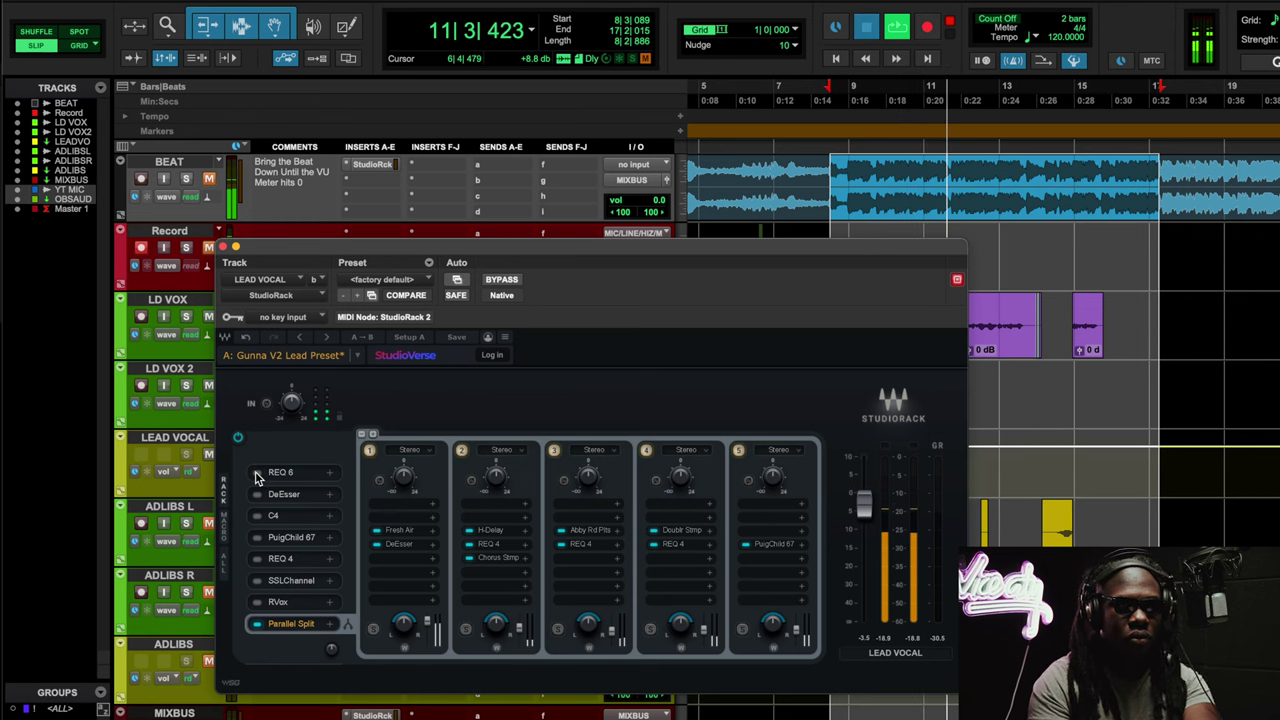
pyautogui.click(257, 495)
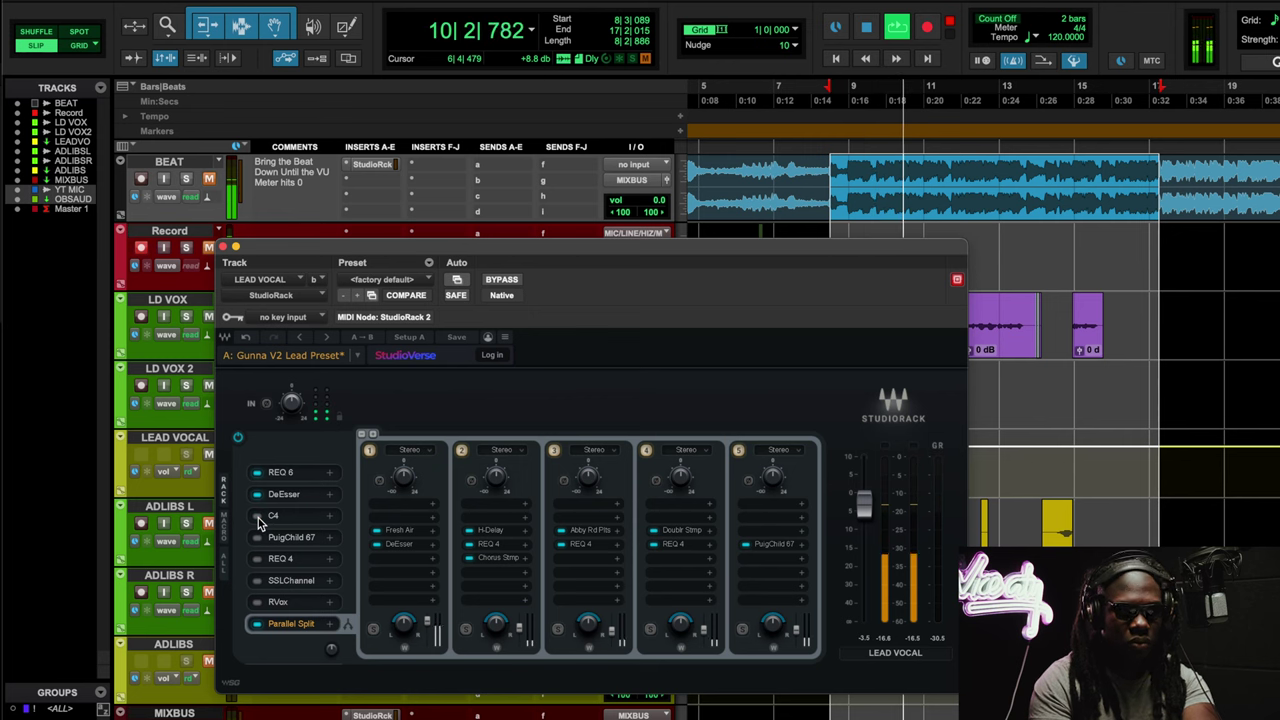
pyautogui.click(257, 516)
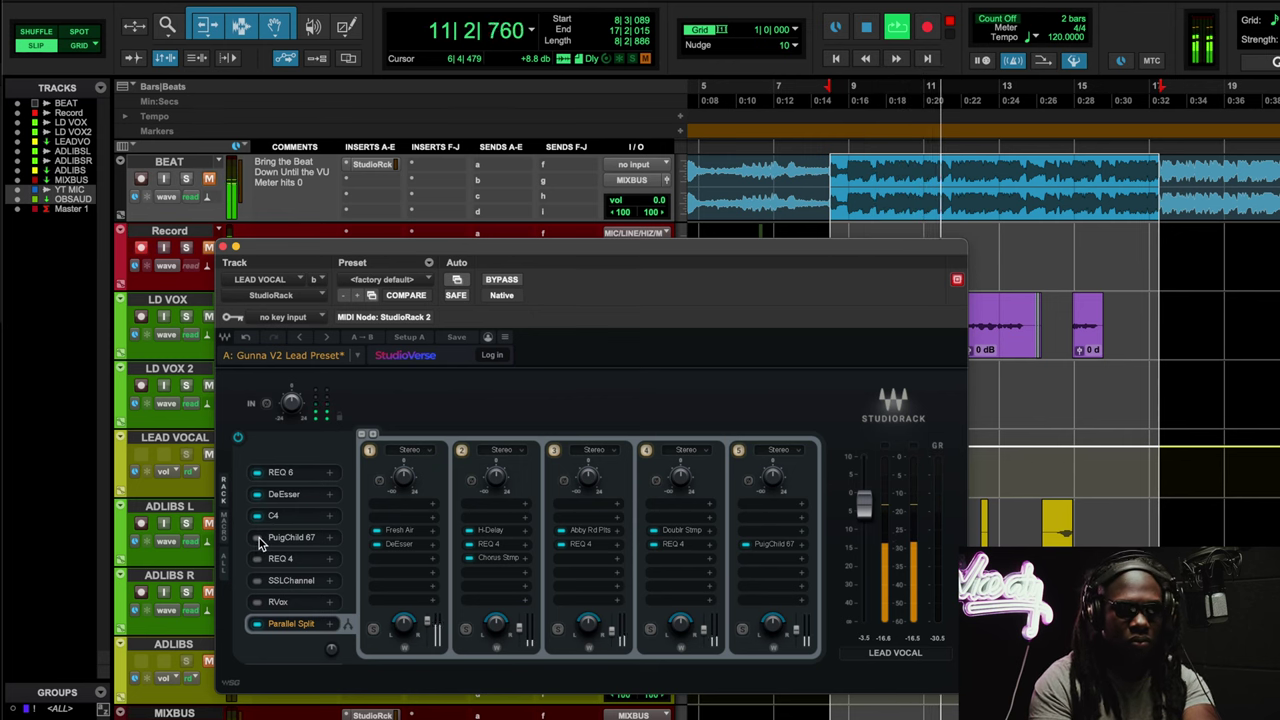
pyautogui.press('space')
pyautogui.press('space')
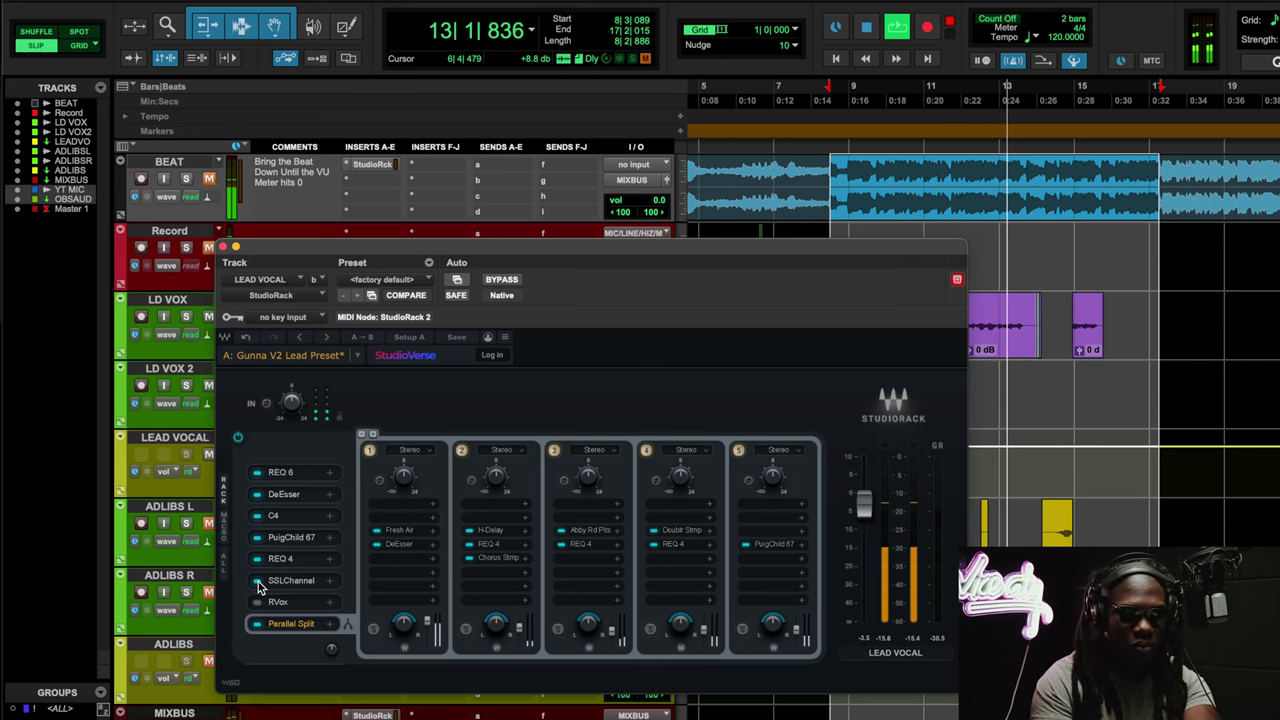
pyautogui.press('space')
pyautogui.press('space')
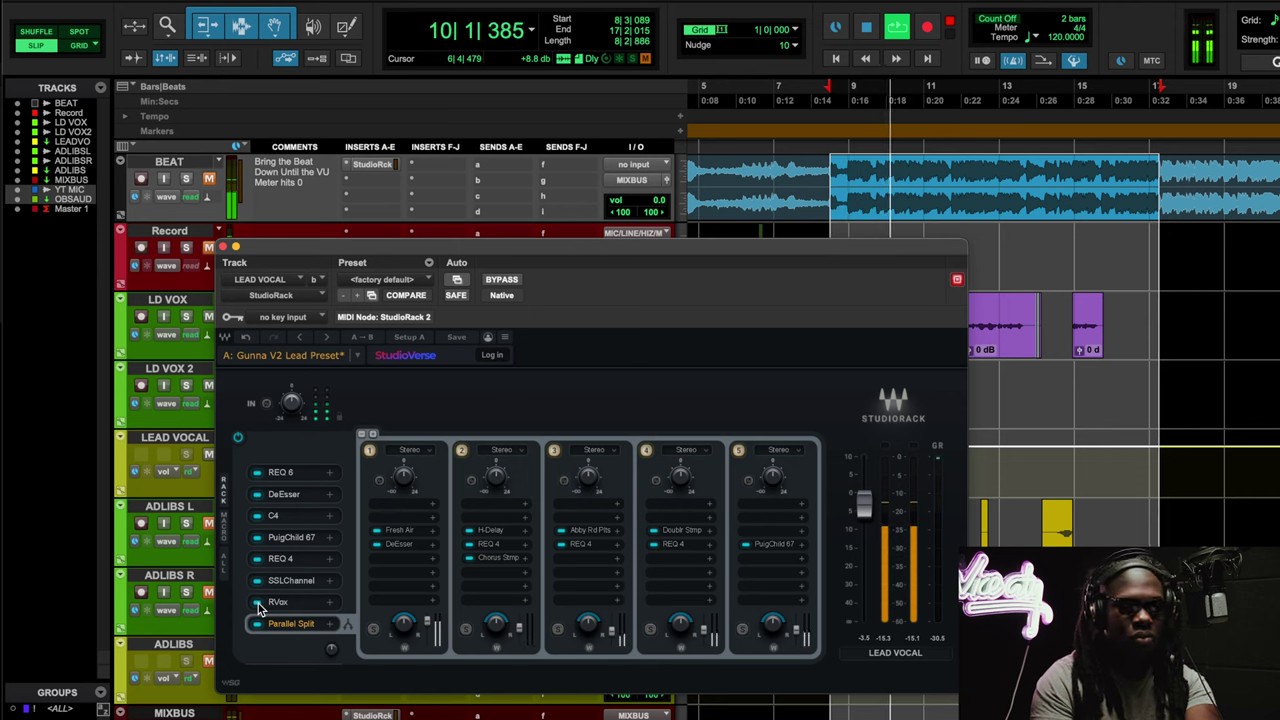
# - Bypass the complete LEAD VOCAL StudioRack chain and reactivate it during playback for a before-and-after comparison
pyautogui.click(503, 281)
pyautogui.press('space')
pyautogui.press('space')
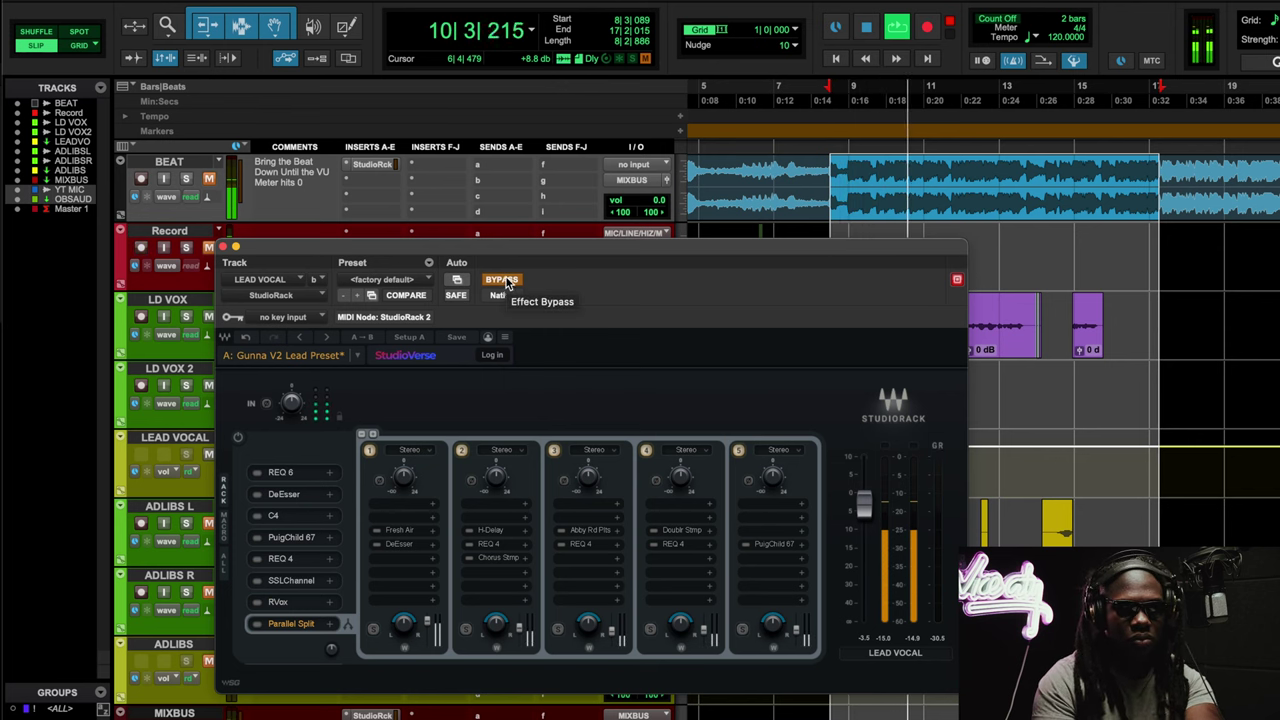
pyautogui.click(503, 281)
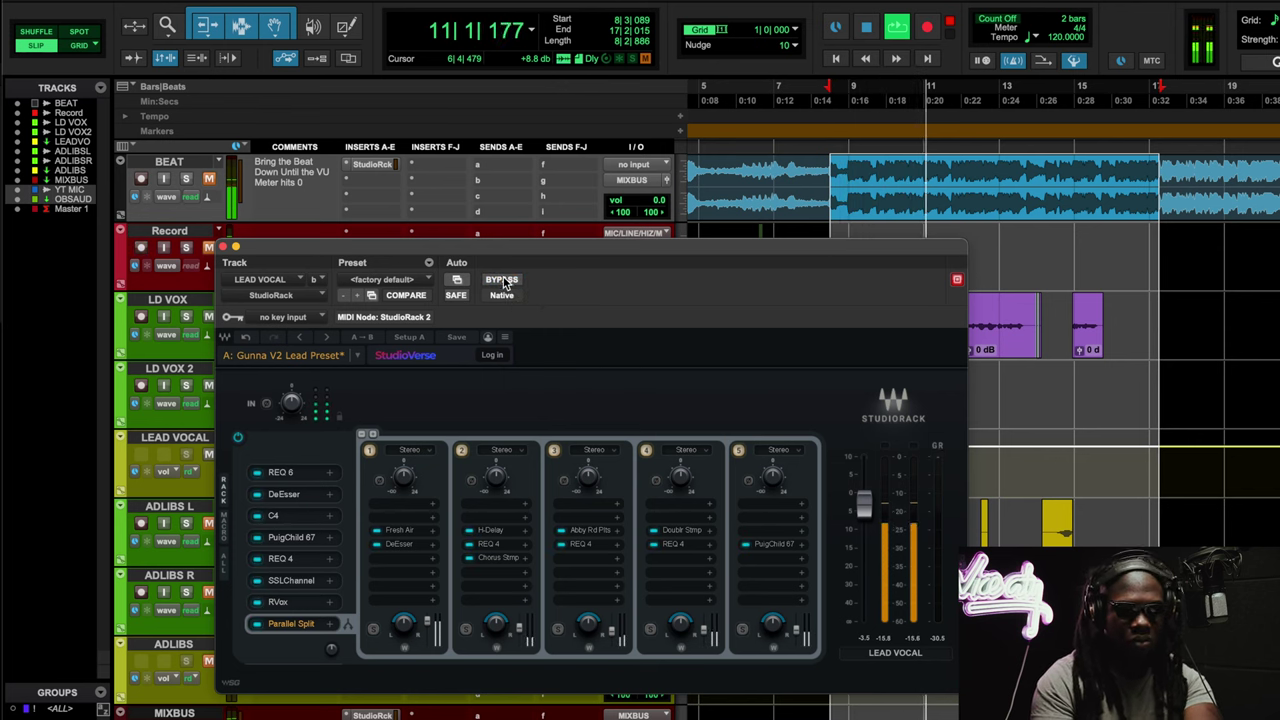
# - Stop playback and close the LEAD VOCAL StudioRack window
pyautogui.click(278, 233)
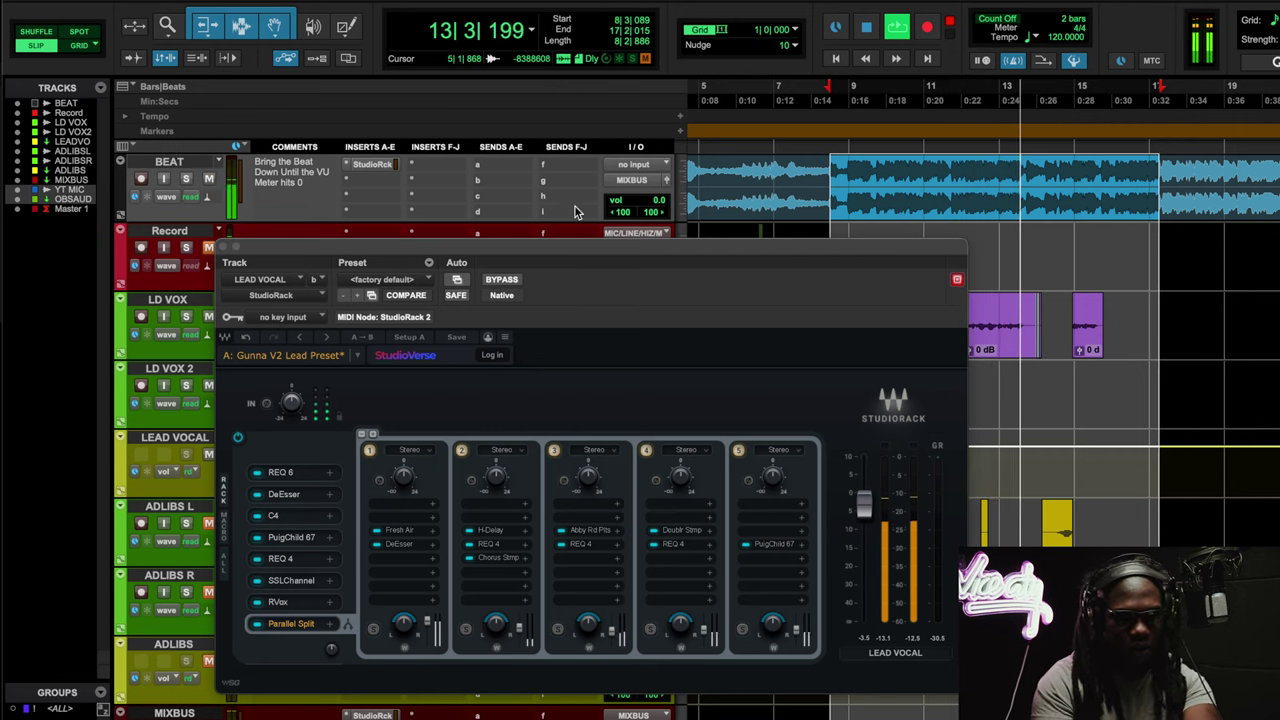
pyautogui.press('space')
pyautogui.click(228, 247)
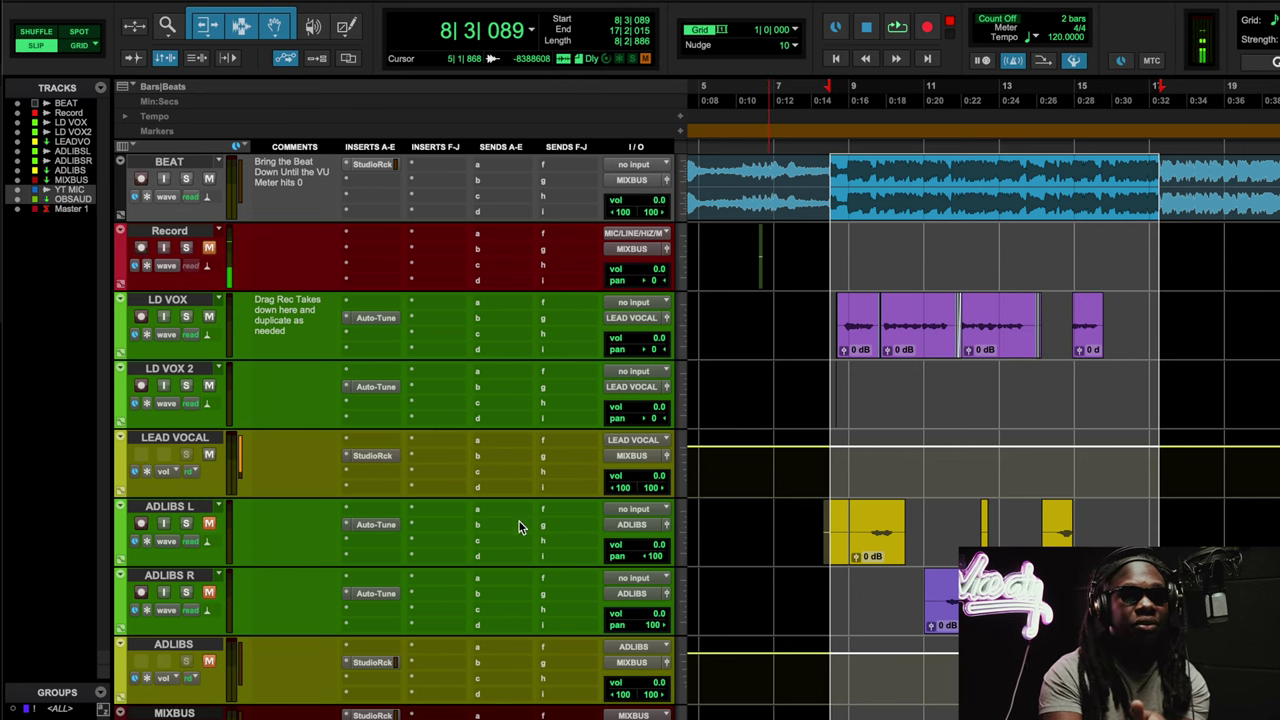
# - Reopen StudioRack on the LEAD VOCAL track and open the settings of its REQ 6 equalizer in slot 1
pyautogui.click(380, 458)
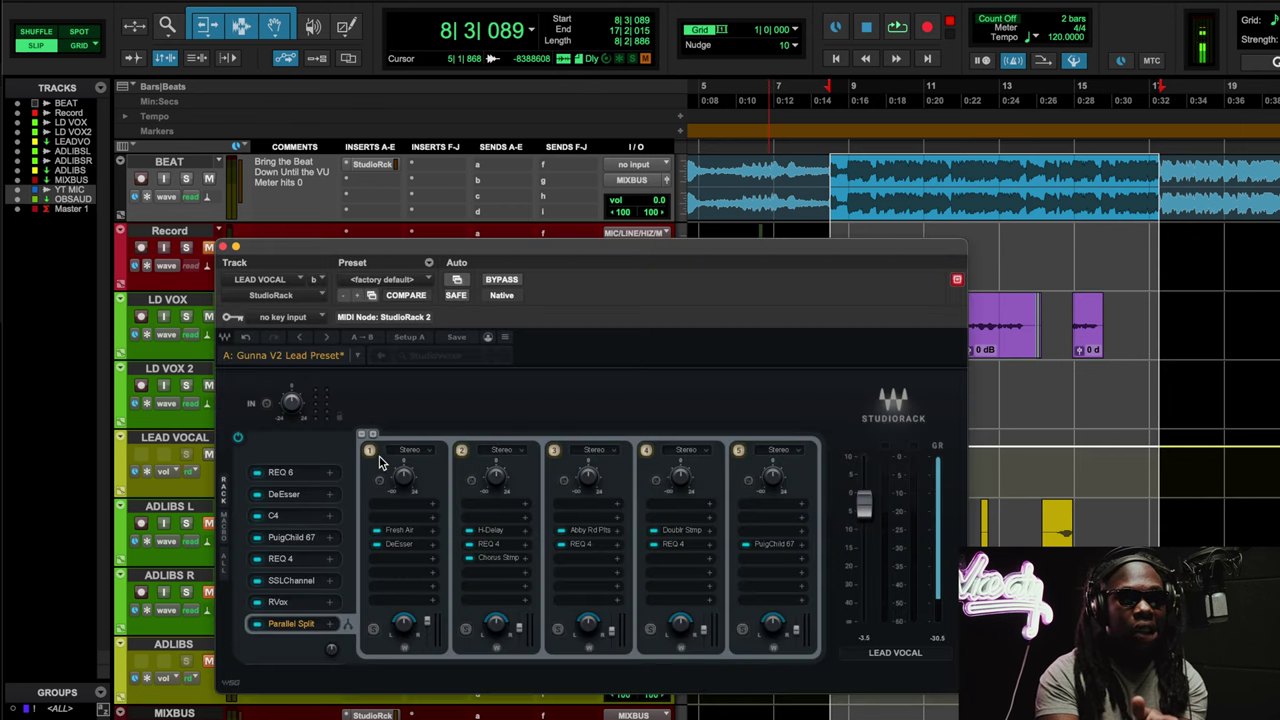
pyautogui.moveTo(518, 240); pyautogui.dragTo(502, 157)
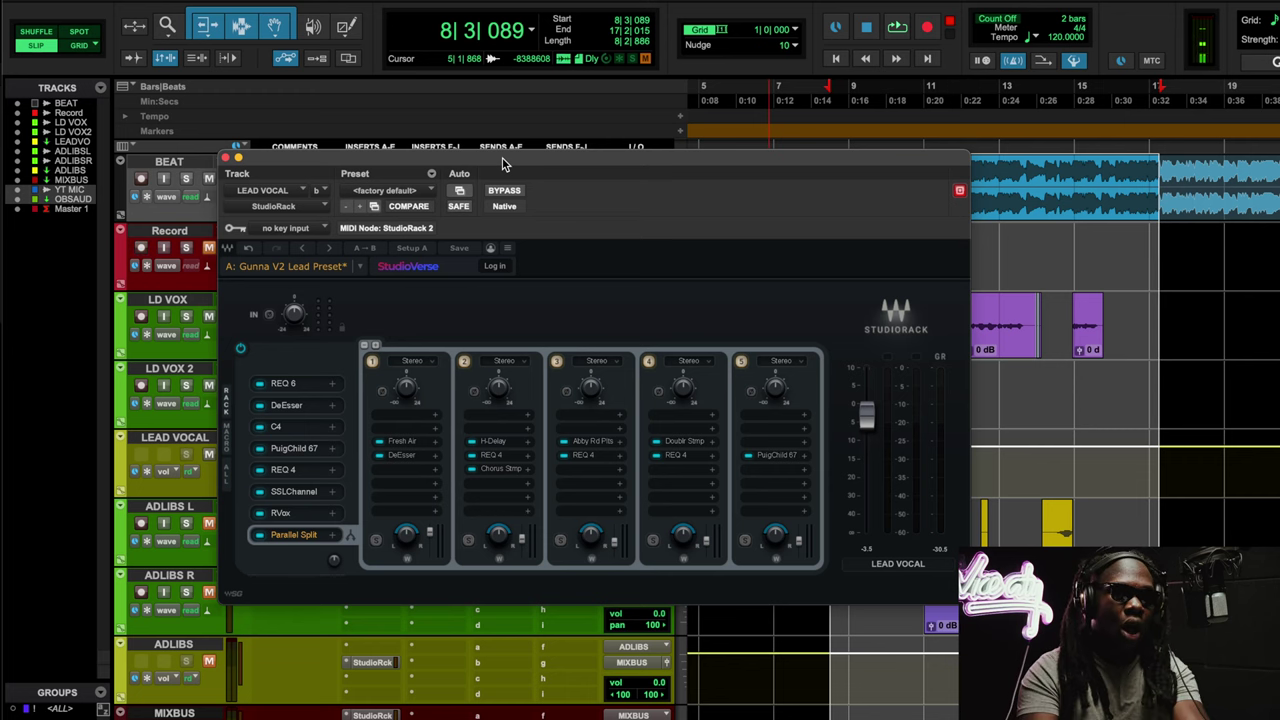
pyautogui.click(289, 390)
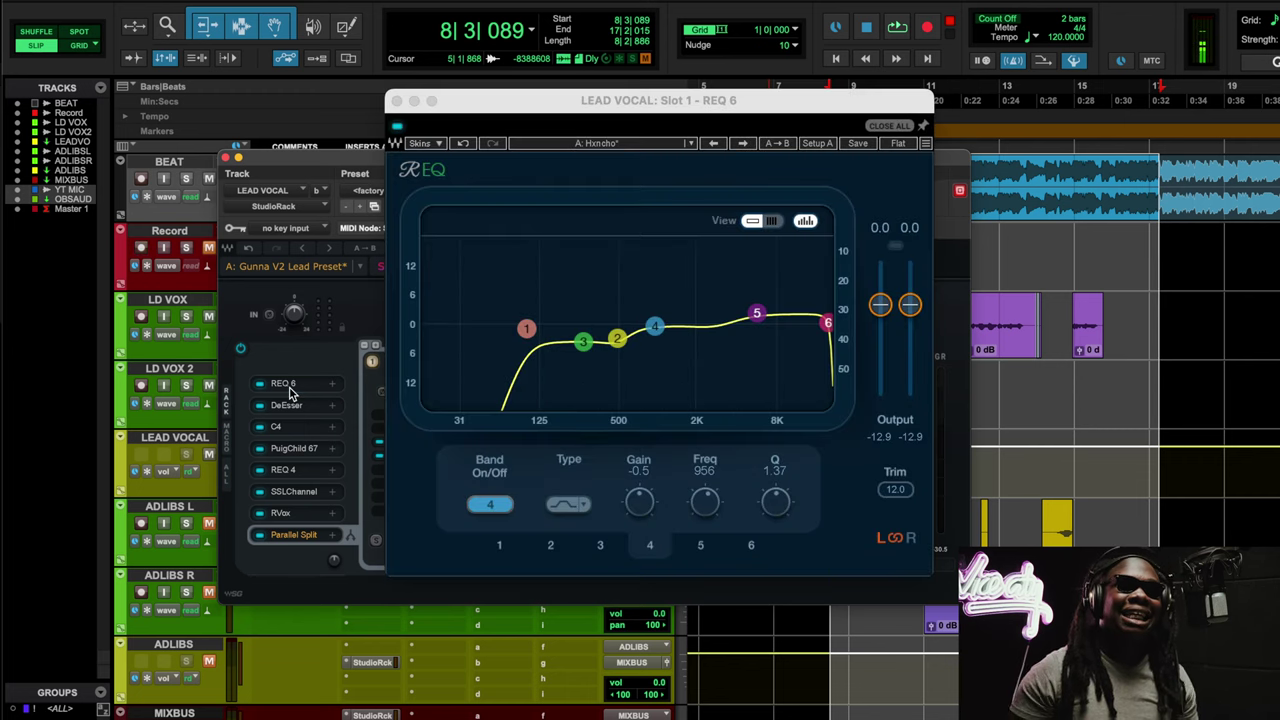